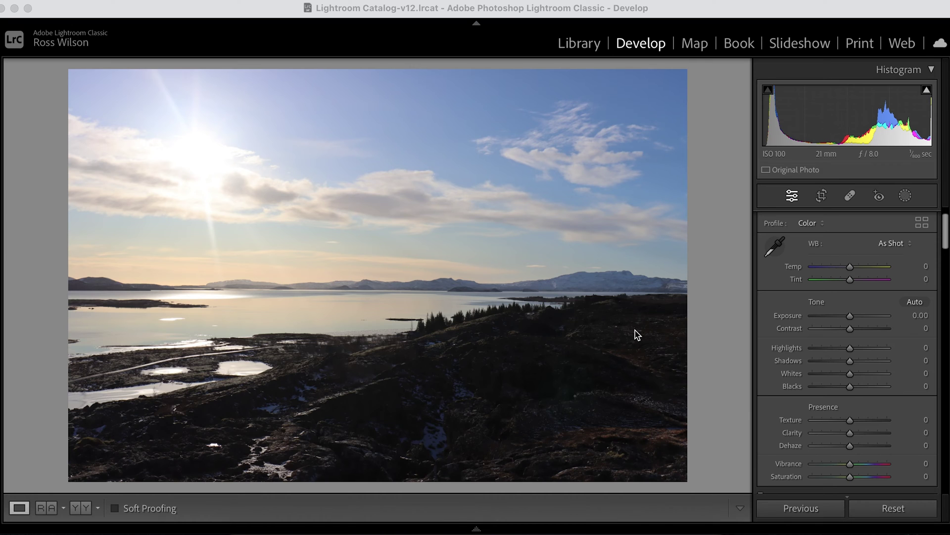
# Step: Turn on the clipping warnings for the lake photo and lower Highlights to -100
pyautogui.click(716, 306)
pyautogui.press('j')
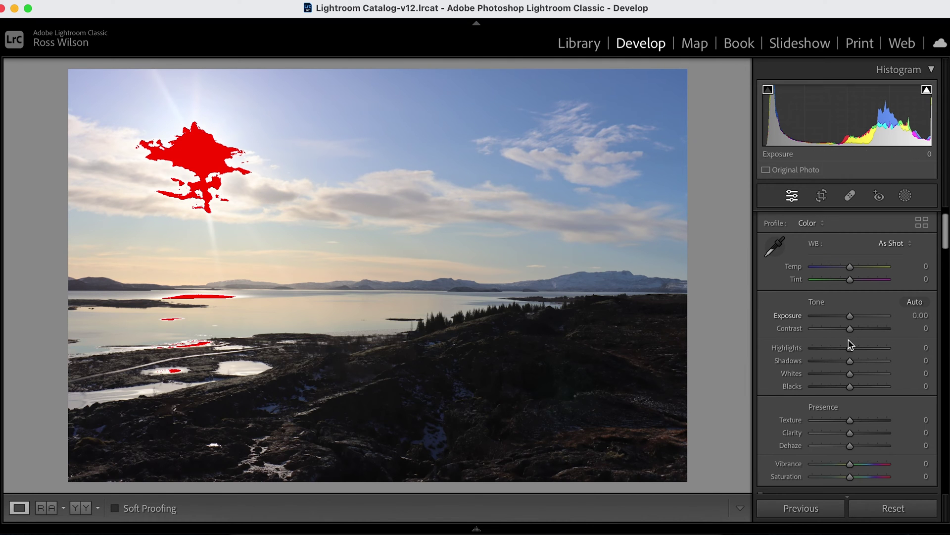
pyautogui.moveTo(850, 348)
pyautogui.mouseDown()
pyautogui.moveTo(813, 348)
pyautogui.moveTo(851, 354)
pyautogui.mouseUp()
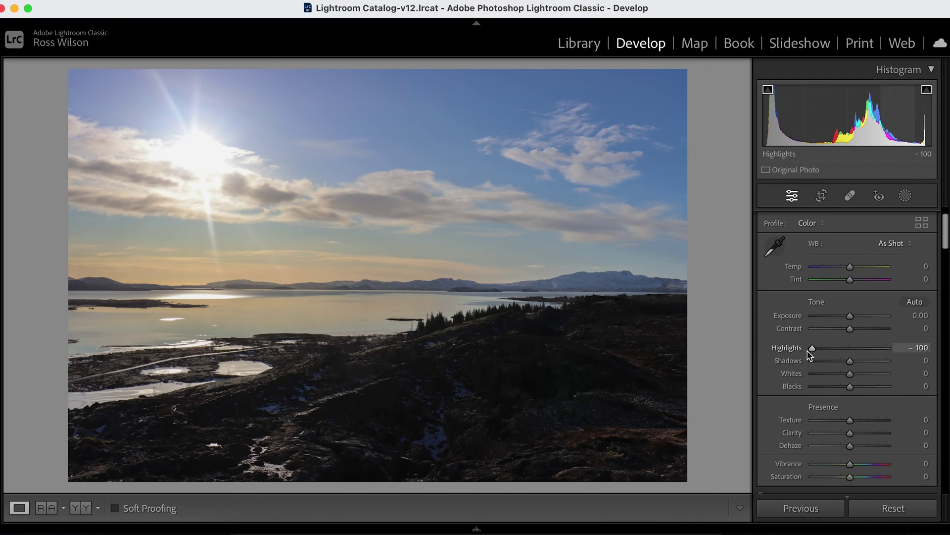
pyautogui.moveTo(809, 352)
pyautogui.mouseDown()
pyautogui.moveTo(864, 361)
pyautogui.moveTo(797, 360)
pyautogui.mouseUp()
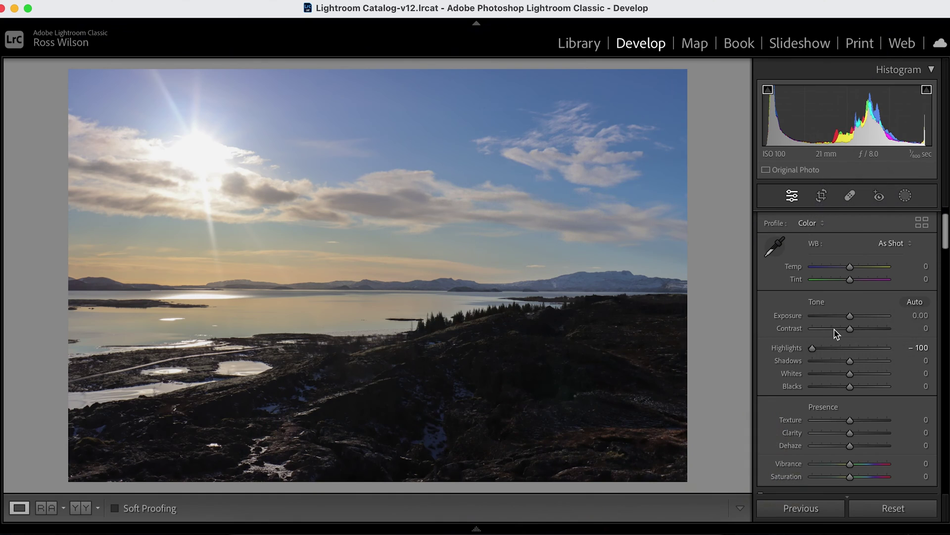
# Step: Set Highlights to -78 and Shadows to +100, and inspect the dark rocky foreground up close
pyautogui.moveTo(850, 347); pyautogui.dragTo(825, 351)
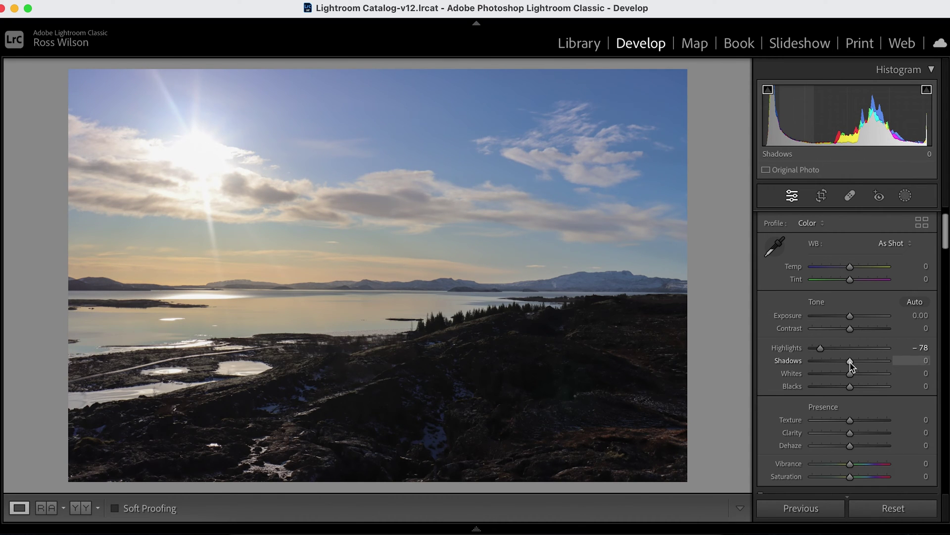
pyautogui.moveTo(865, 367); pyautogui.dragTo(924, 365)
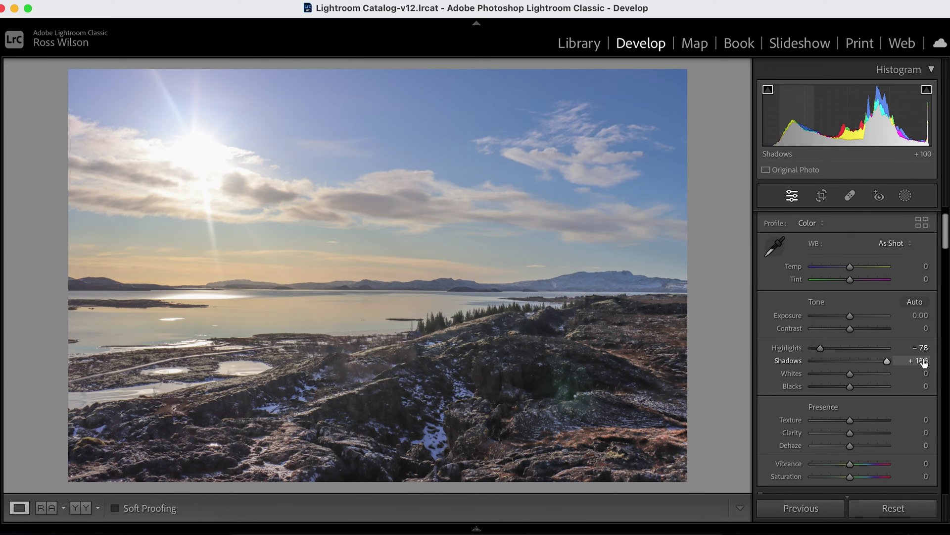
pyautogui.click(541, 414)
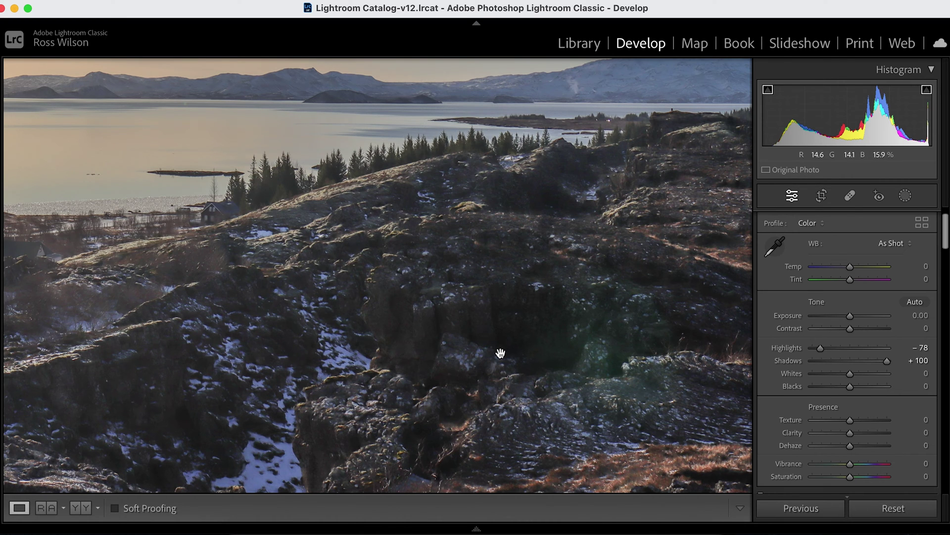
pyautogui.moveTo(480, 365); pyautogui.dragTo(676, 253)
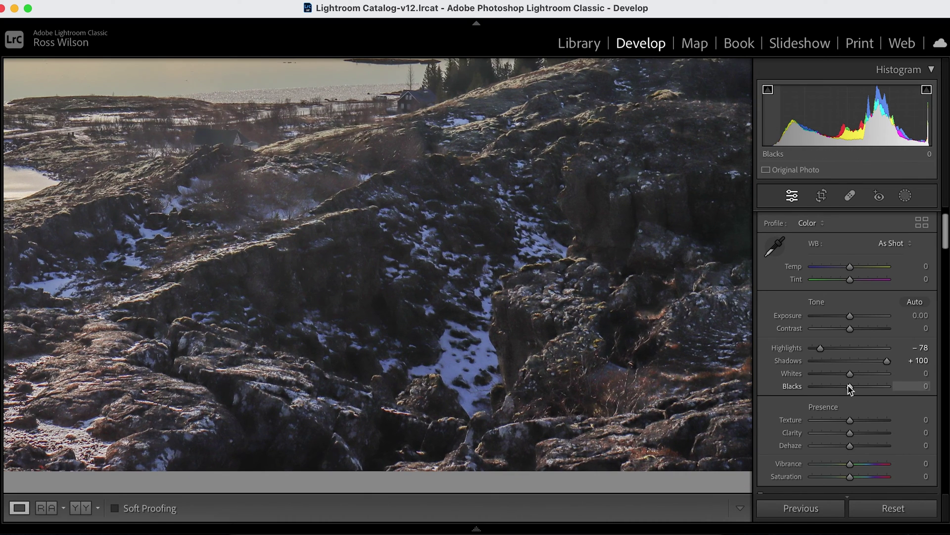
pyautogui.click(586, 334)
pyautogui.click(586, 334)
# Step: Try Blacks at -62 and +79 on the lake photo, and lower Whites to -88
pyautogui.moveTo(848, 388); pyautogui.dragTo(829, 393)
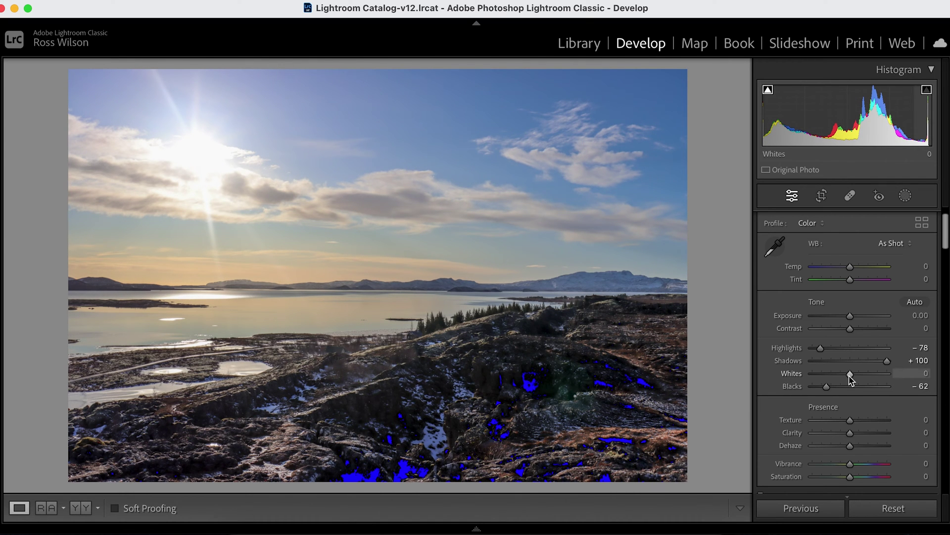
pyautogui.moveTo(851, 379); pyautogui.dragTo(817, 373)
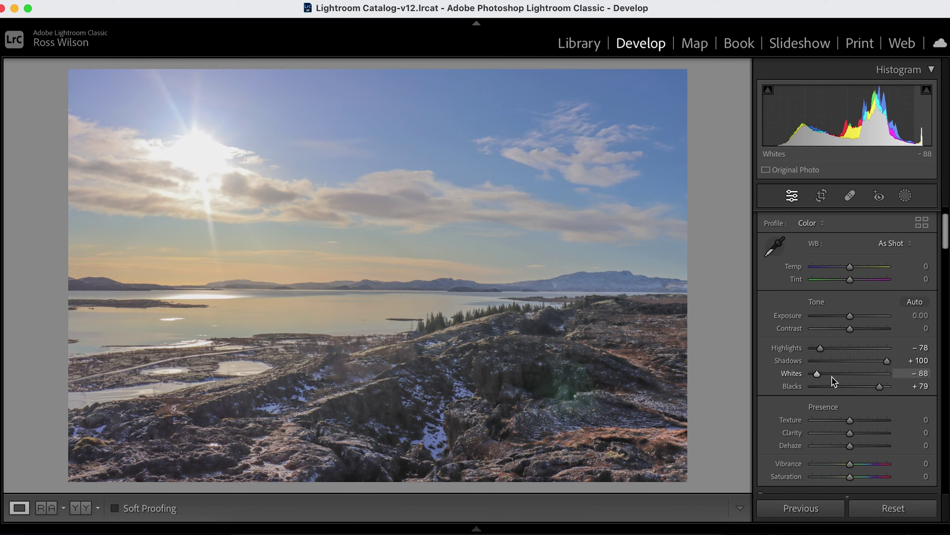
# Step: Return Whites and Blacks to 0 and apply gentler recovery with Highlights at -46 and Shadows at +47
pyautogui.moveTo(879, 386); pyautogui.dragTo(866, 387)
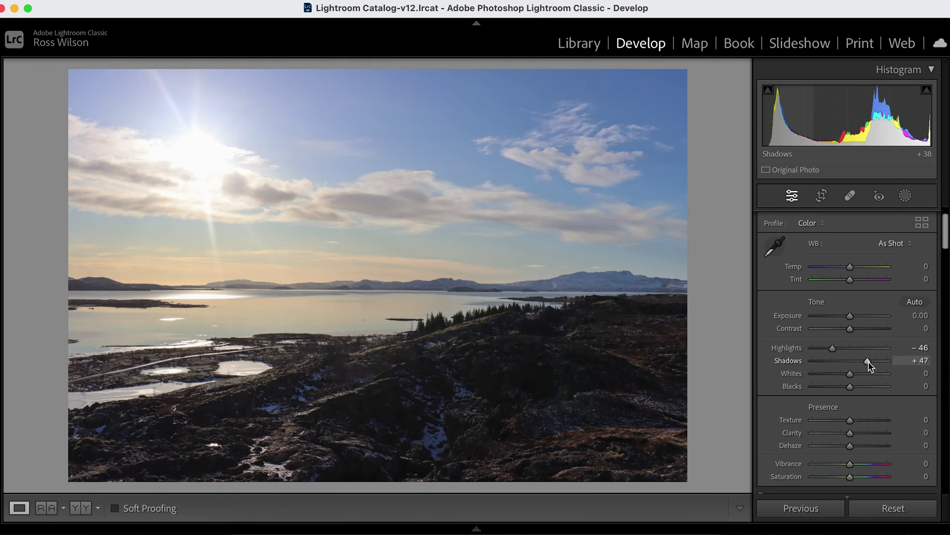
pyautogui.moveTo(866, 363); pyautogui.dragTo(867, 364)
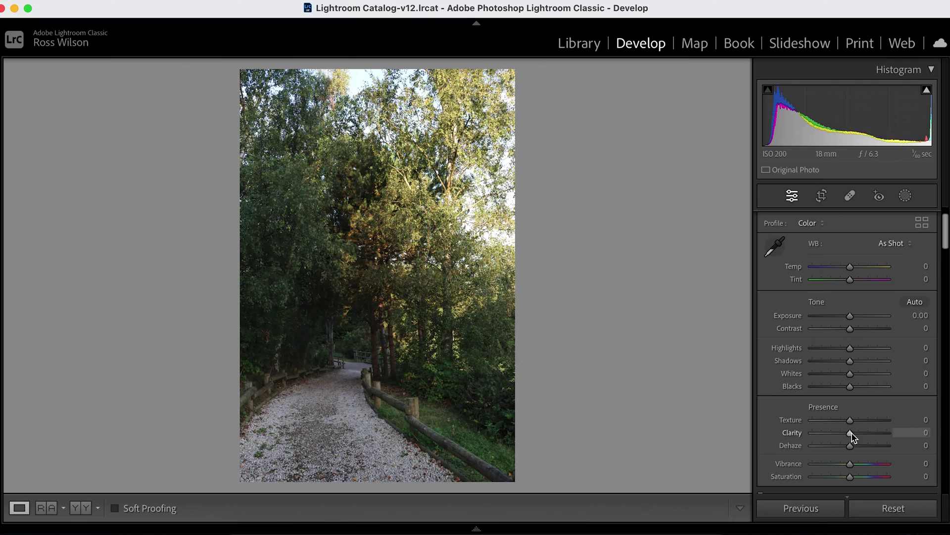
# Step: Try Clarity at +100 on the gravel path photo, and Dehaze at +100 with Clarity back at 0
pyautogui.moveTo(849, 433); pyautogui.dragTo(917, 438)
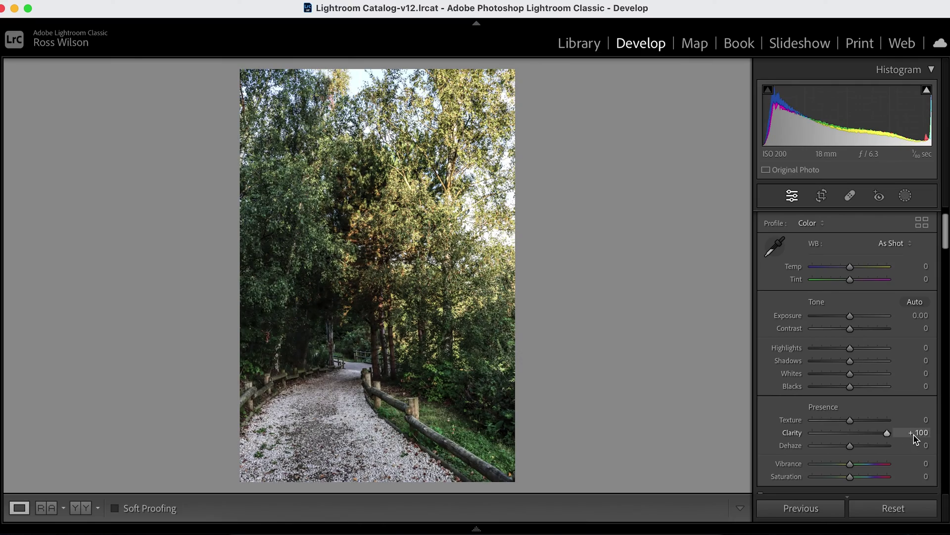
pyautogui.click(458, 291)
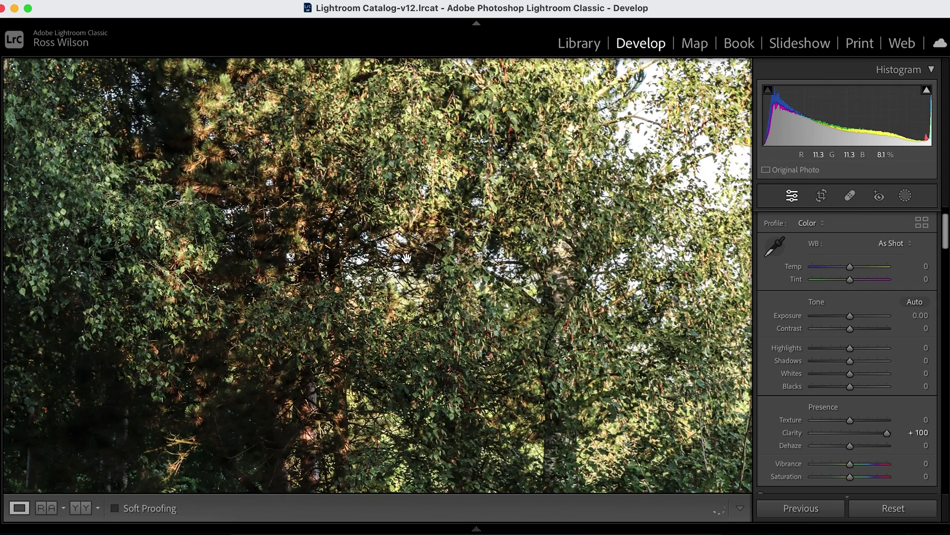
pyautogui.click(379, 241)
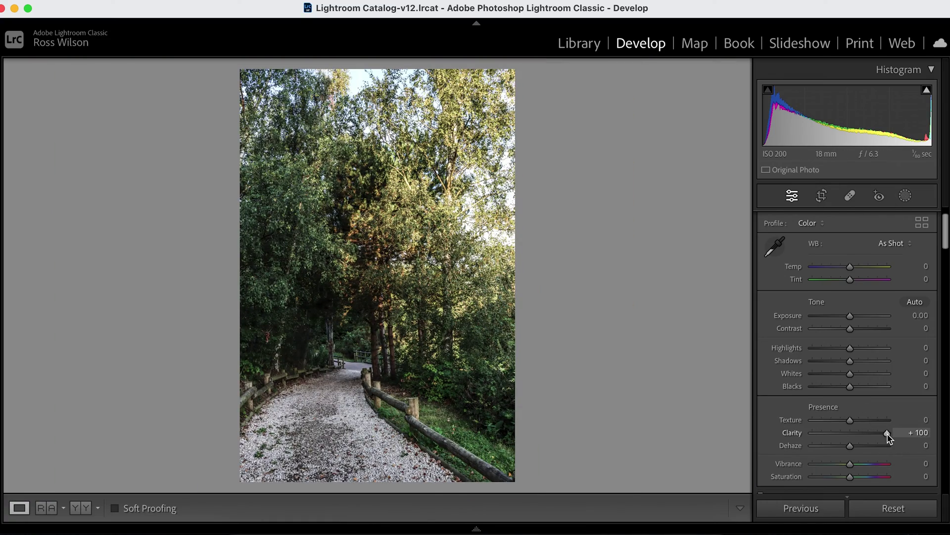
pyautogui.moveTo(887, 434)
pyautogui.mouseDown()
pyautogui.moveTo(860, 436)
pyautogui.moveTo(900, 439)
pyautogui.mouseUp()
pyautogui.doubleClick(887, 433)
pyautogui.moveTo(855, 451); pyautogui.dragTo(898, 450)
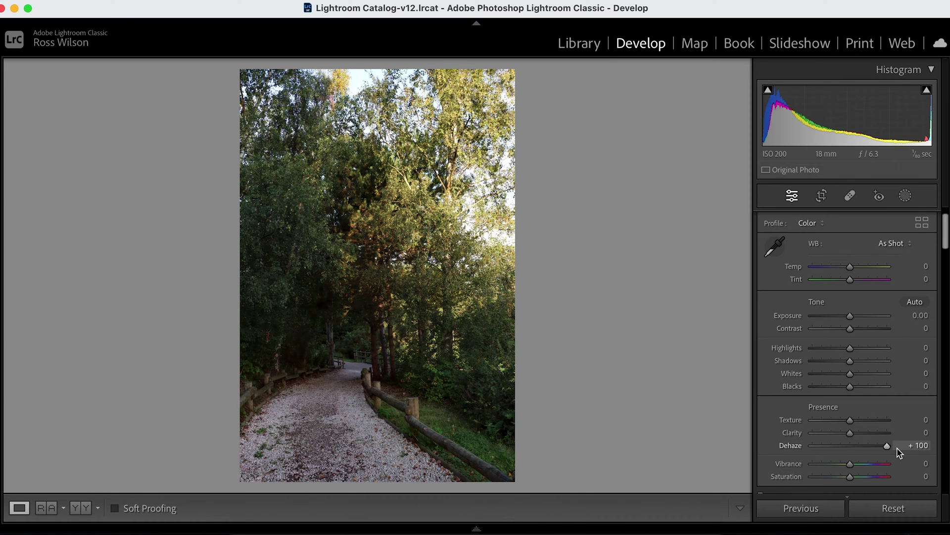
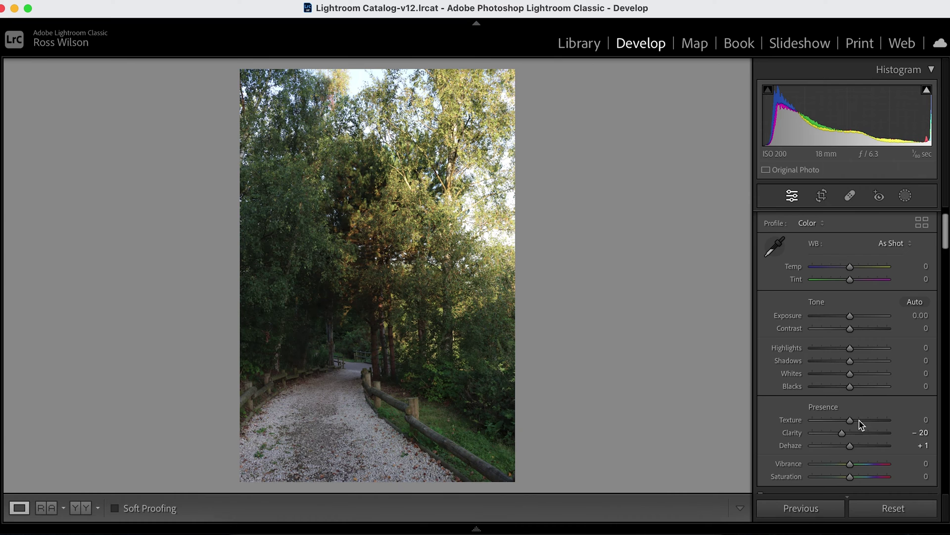
# Step: Try Clarity at -100 on the gravel path photo, check the foliage up close, and set Clarity to -34
pyautogui.moveTo(843, 434); pyautogui.dragTo(808, 438)
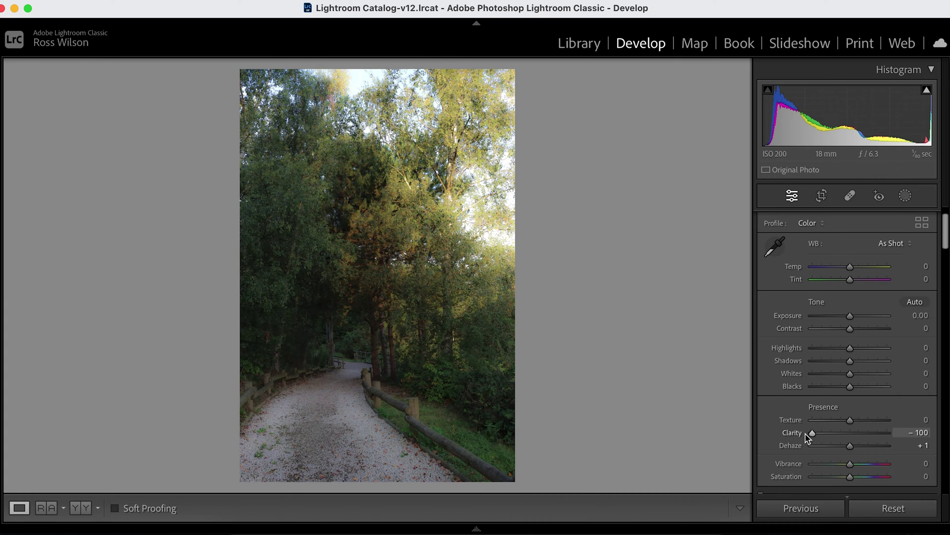
pyautogui.click(376, 215)
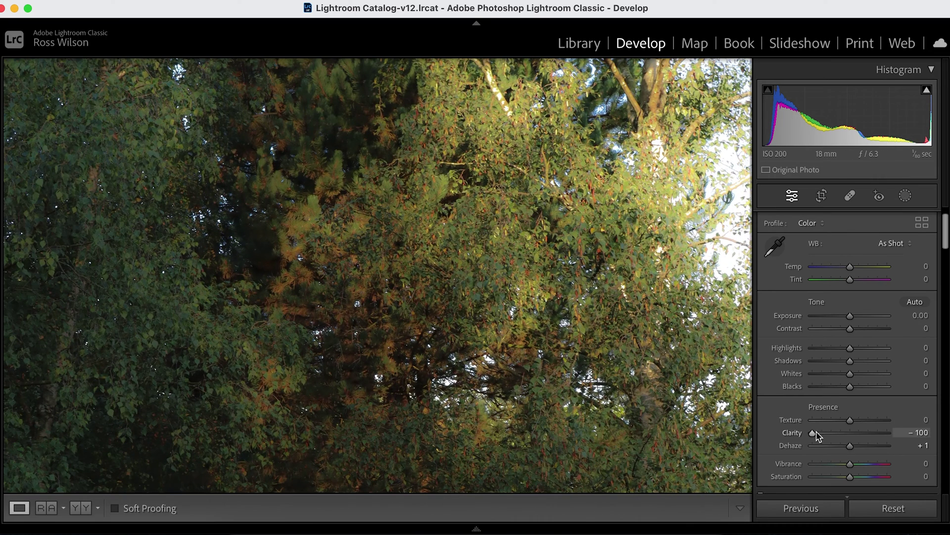
pyautogui.moveTo(819, 437); pyautogui.dragTo(841, 439)
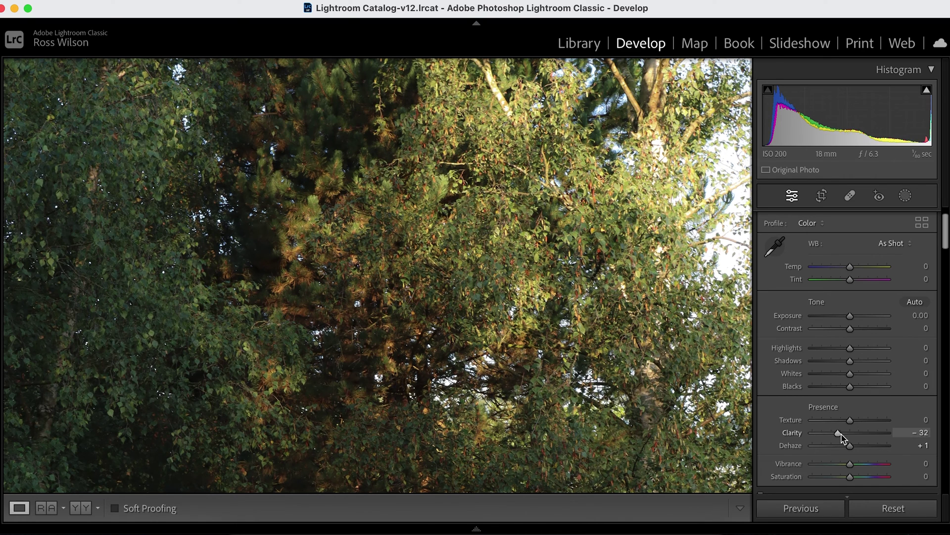
pyautogui.click(450, 294)
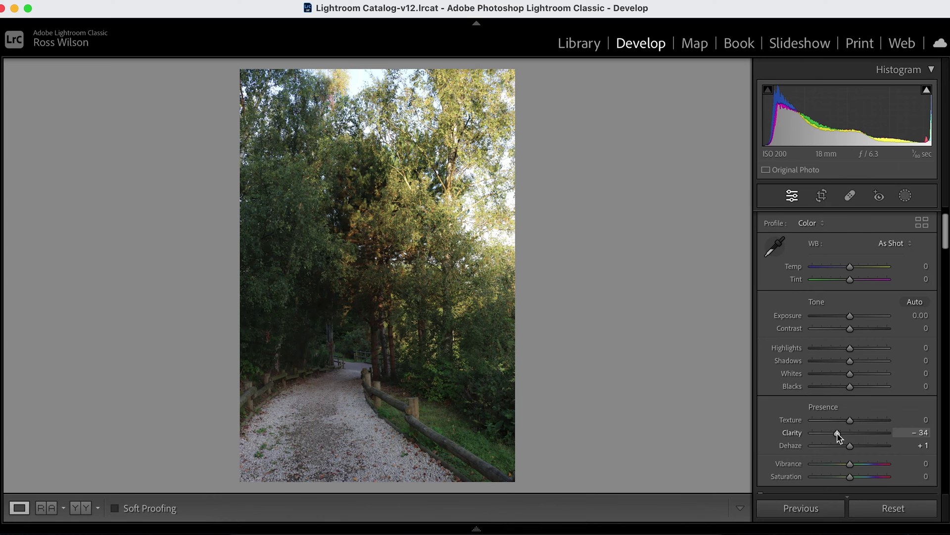
# Step: Paint a brush mask with Clarity 40 over the gravel path in the foreground and close masking
pyautogui.click(906, 199)
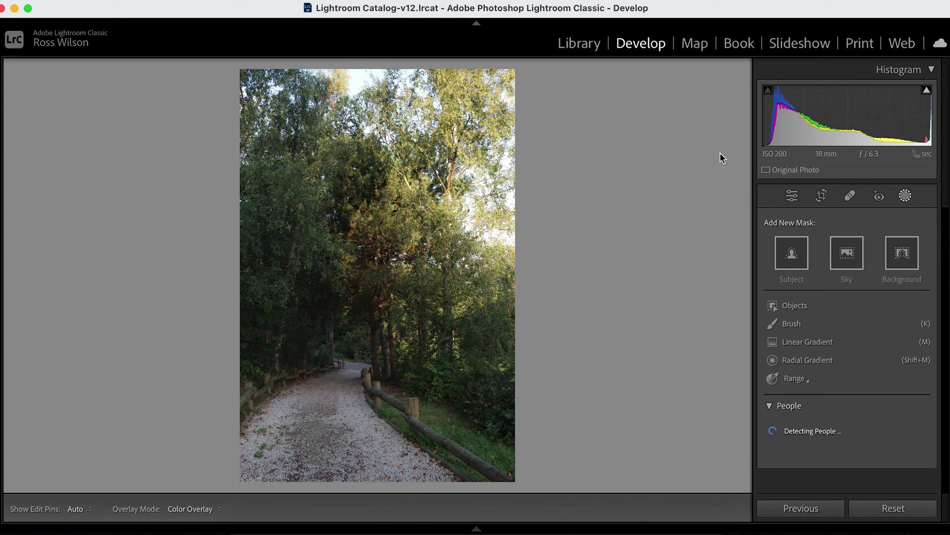
pyautogui.click(792, 325)
pyautogui.scroll(-5, 855, 452)
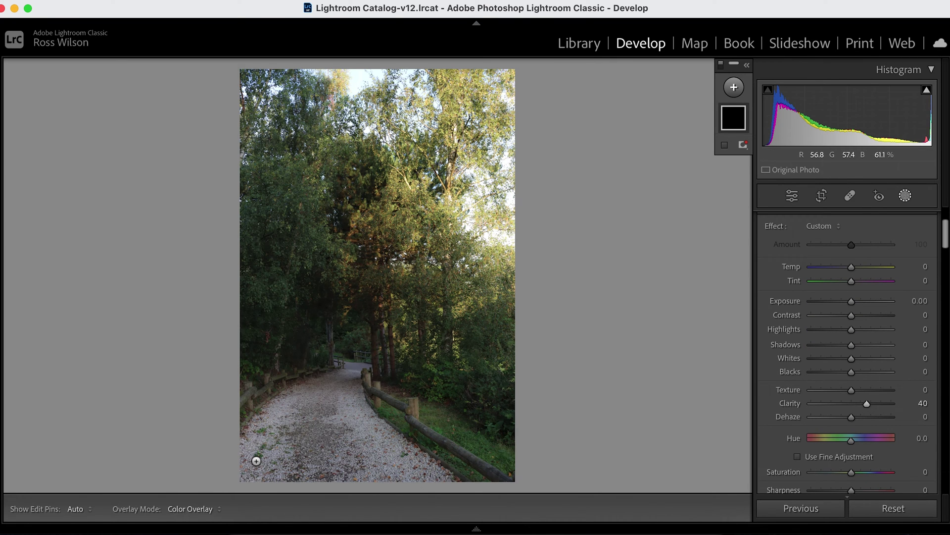
pyautogui.press('h')
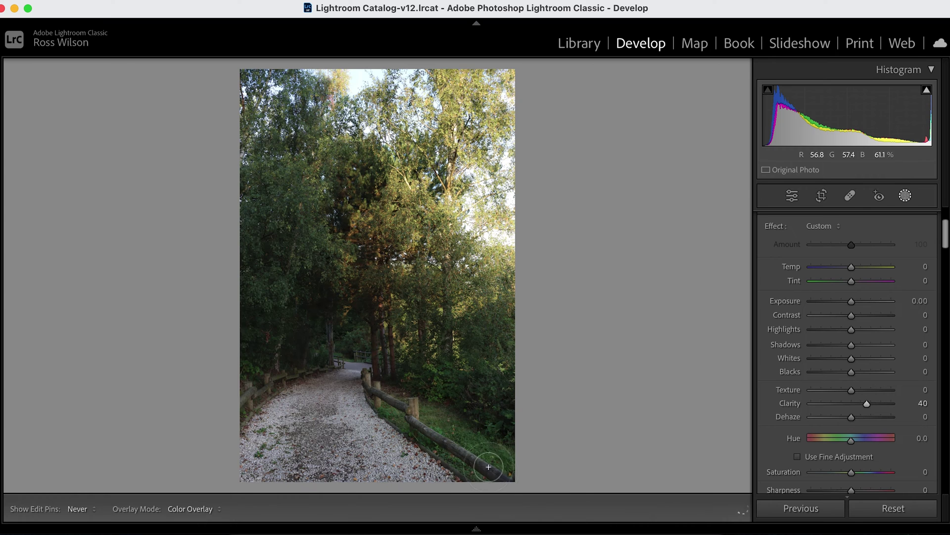
pyautogui.moveTo(273, 426)
pyautogui.mouseDown()
pyautogui.moveTo(317, 396)
pyautogui.moveTo(329, 436)
pyautogui.mouseUp()
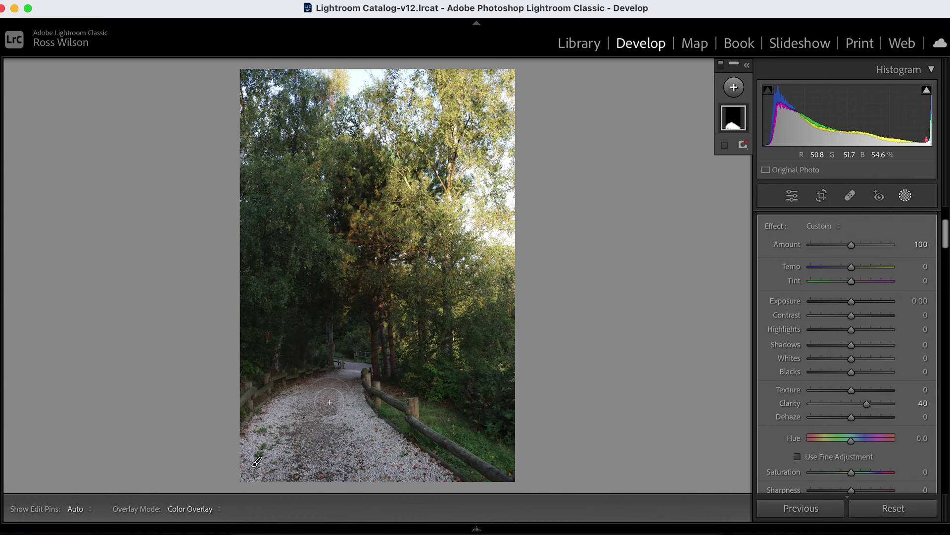
pyautogui.click(906, 197)
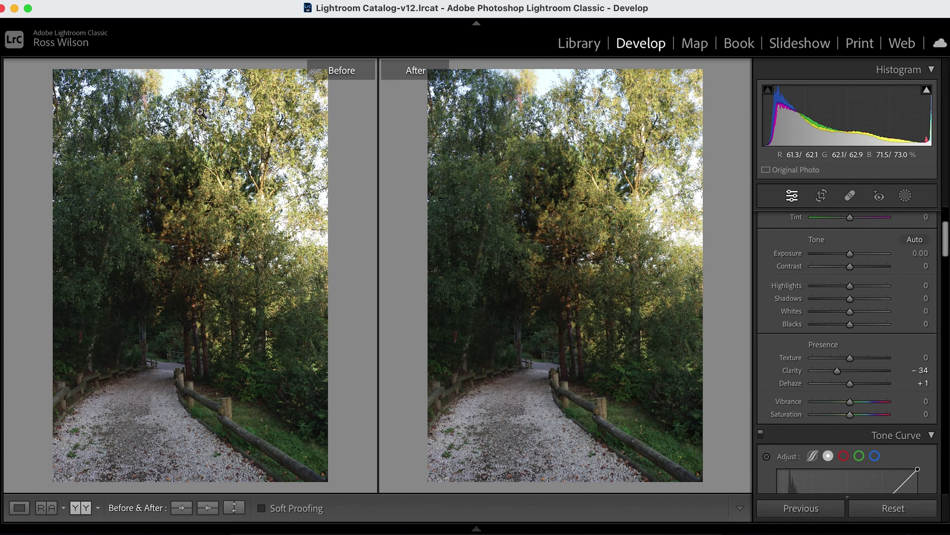
# Step: Compare the treetops up close in the before and after versions of the gravel path photo
pyautogui.click(572, 109)
pyautogui.moveTo(572, 108); pyautogui.dragTo(564, 165)
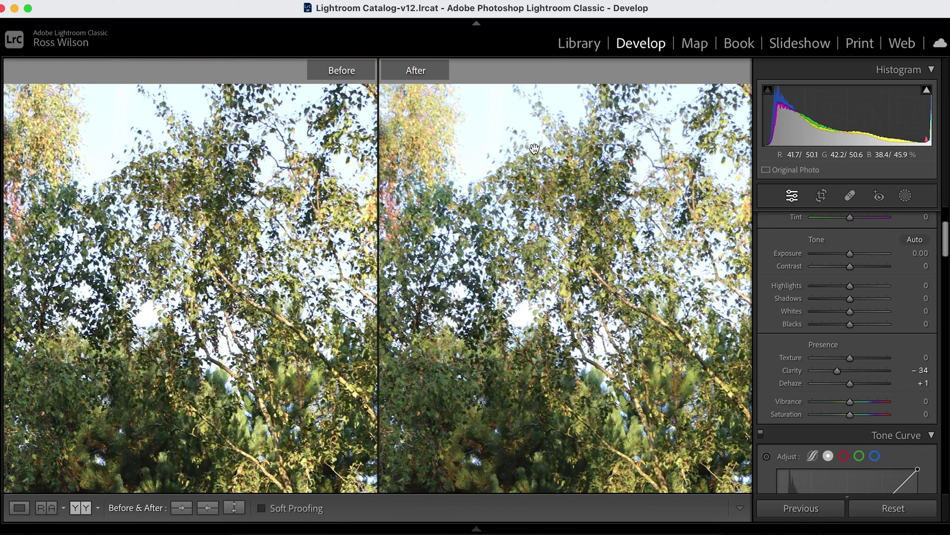
pyautogui.click(527, 177)
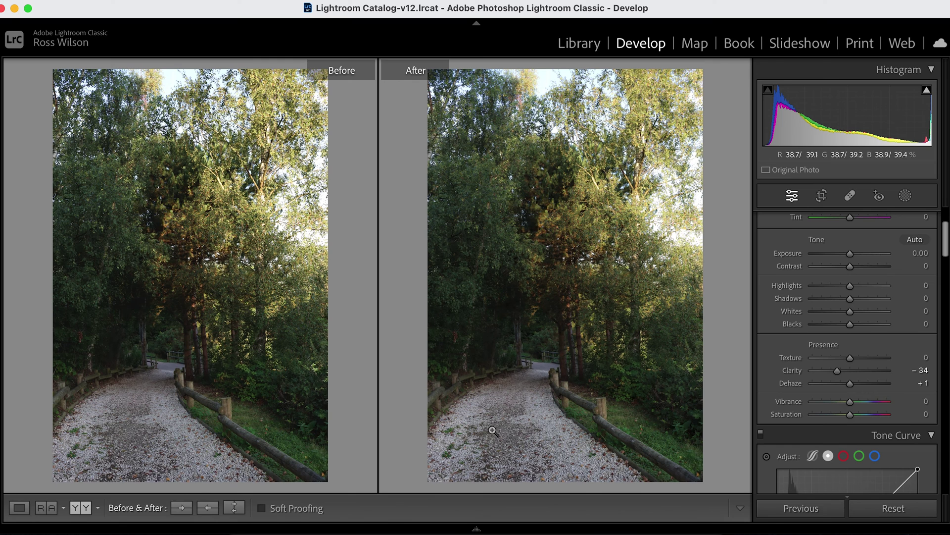
# Step: Show the forest trail photo in single-image view and raise its Clarity to +100
pyautogui.moveTo(375, 529)
pyautogui.click(60, 502)
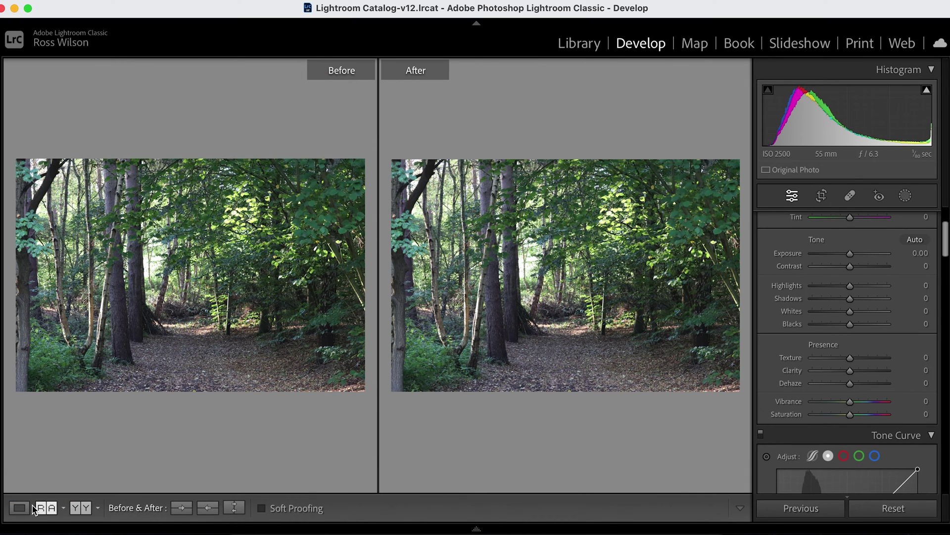
pyautogui.click(20, 507)
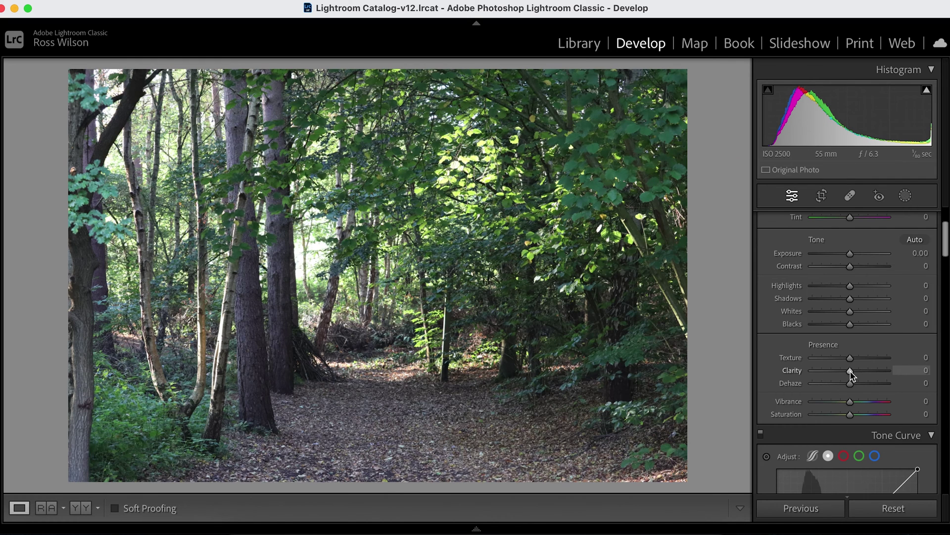
pyautogui.moveTo(853, 372); pyautogui.dragTo(899, 372)
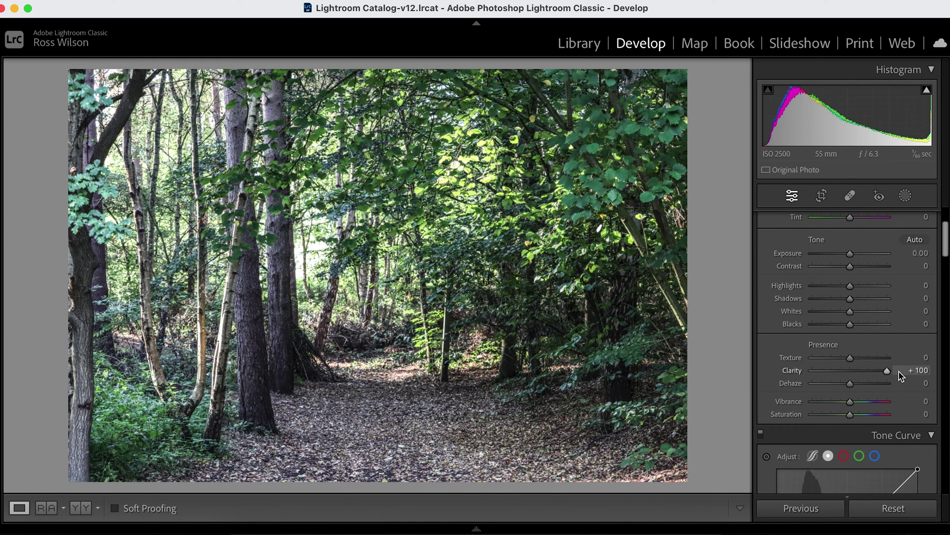